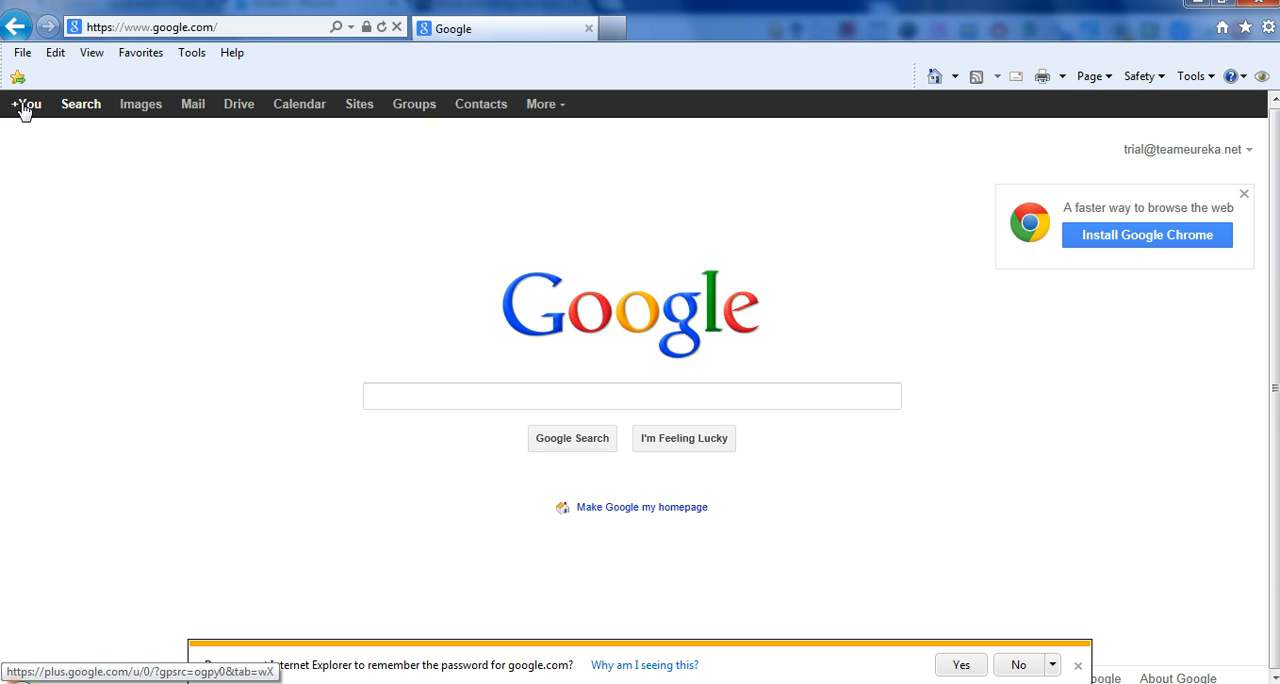
- Open the Google+ profile setup and accept the changes to Picasa Web Albums
click(24, 108)
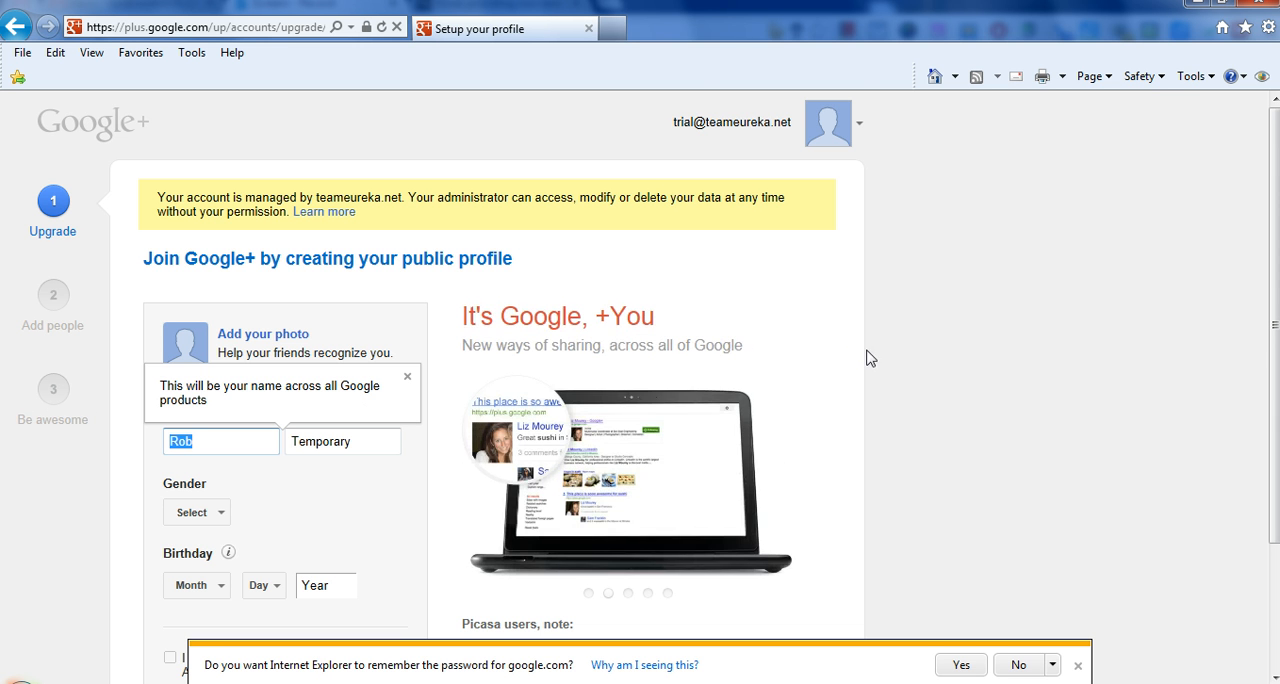
scroll(760, 328, down, 2)
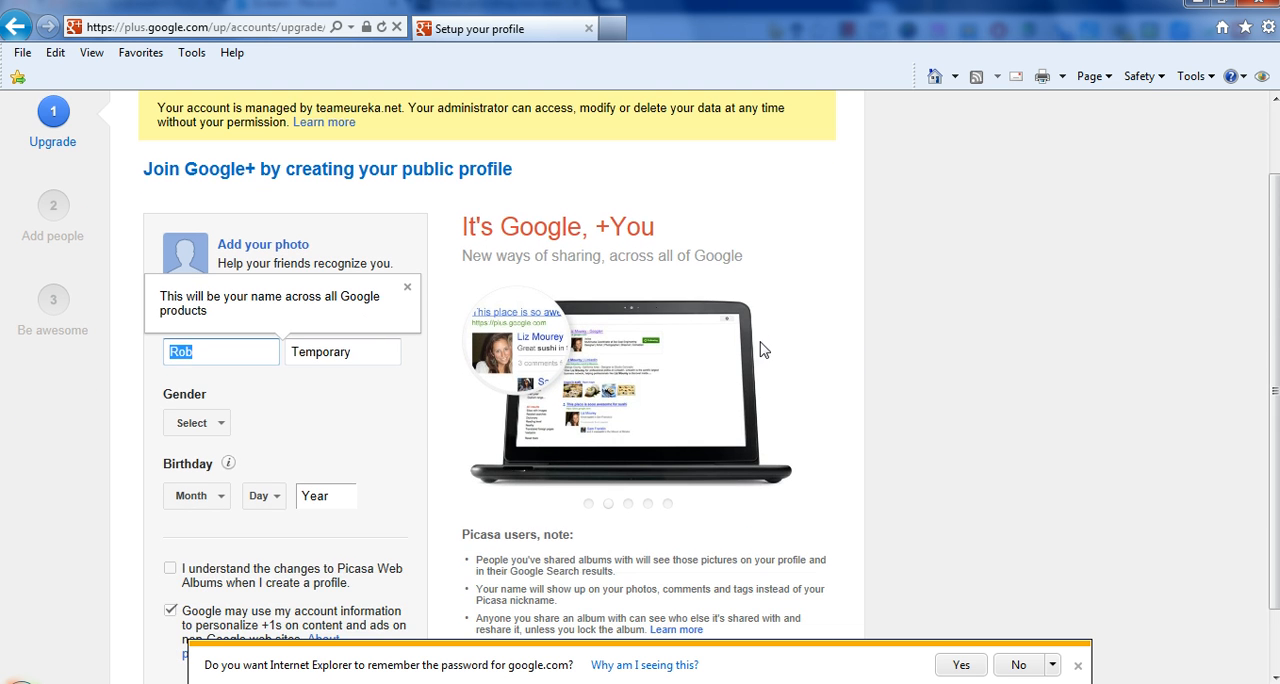
click(349, 354)
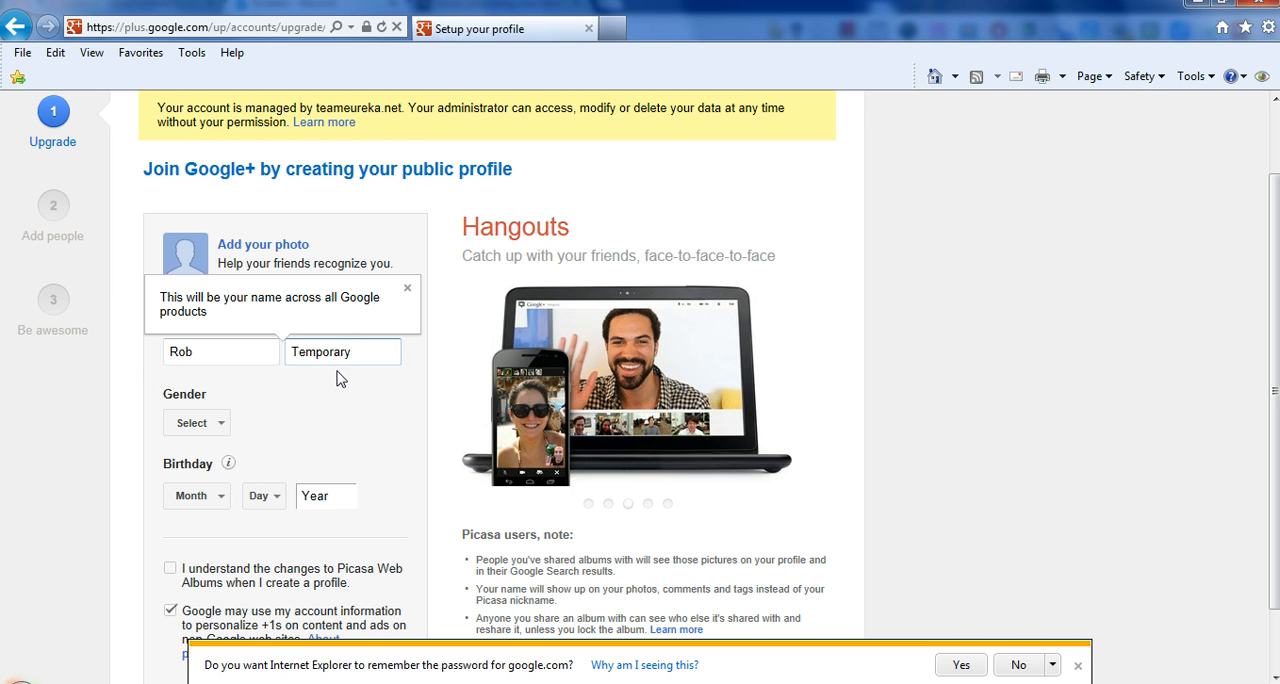
click(178, 355)
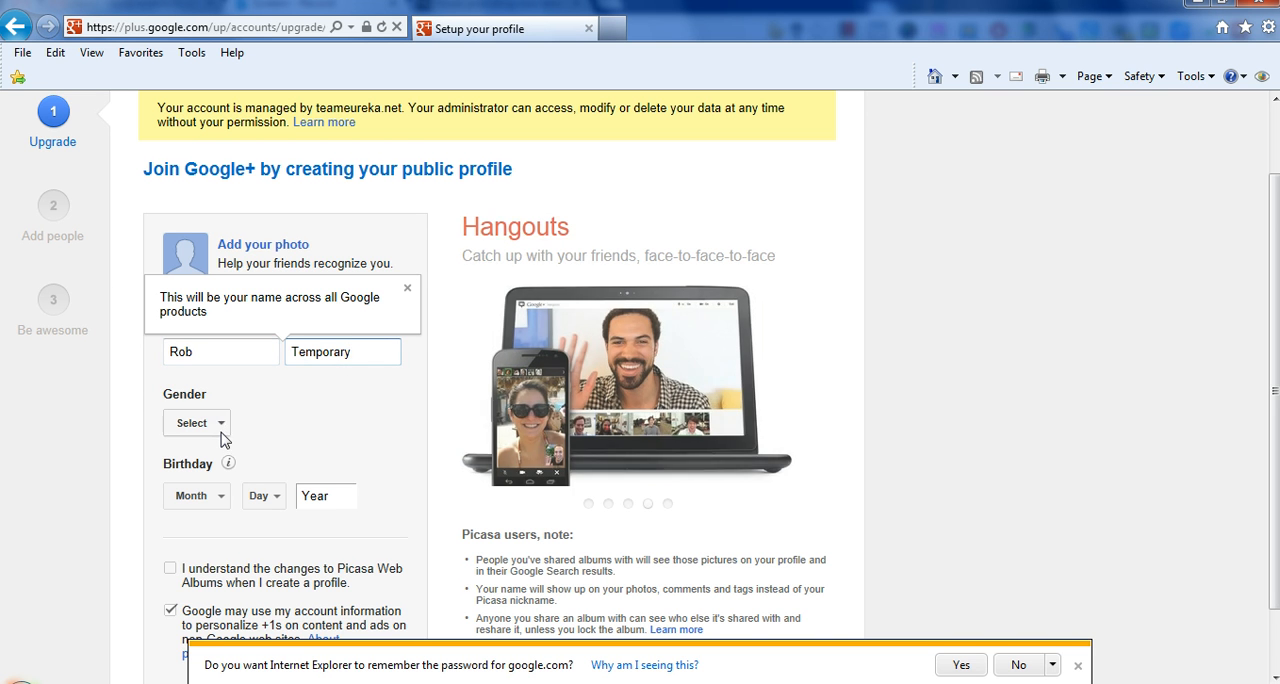
scroll(319, 508, down, 1)
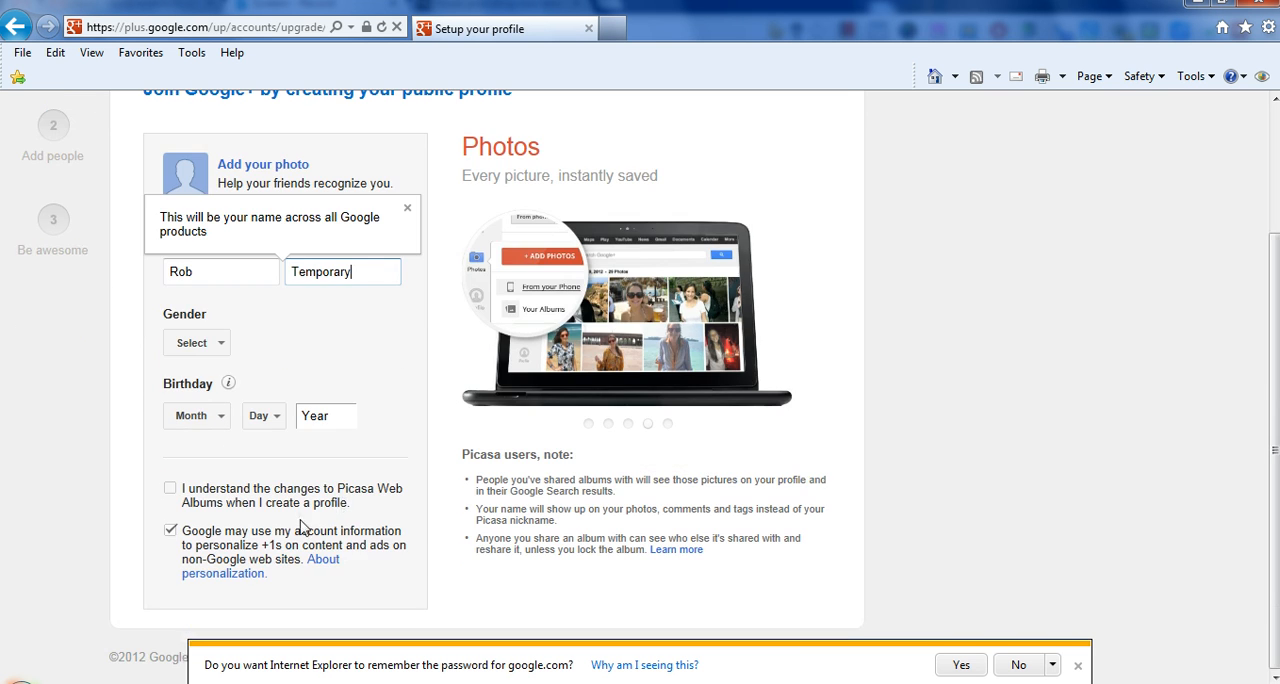
click(170, 489)
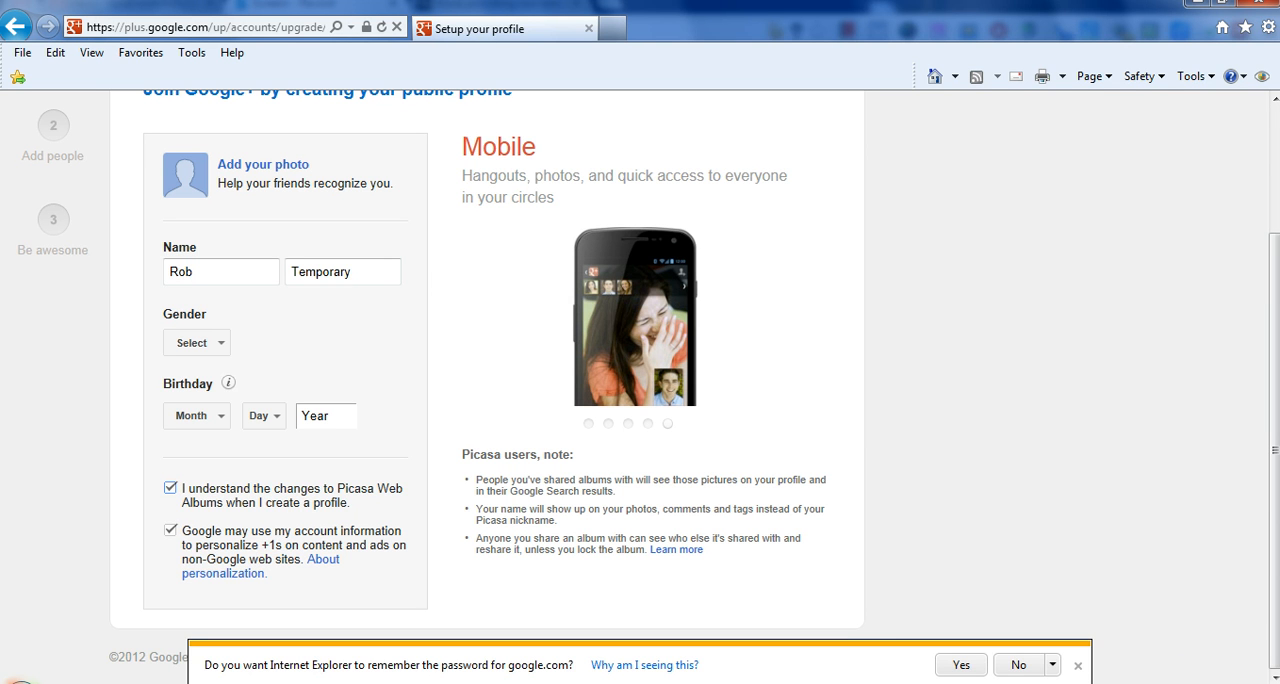
- Dismiss the browser's offer to remember the password and submit the profile form for the Google+ upgrade
click(1078, 666)
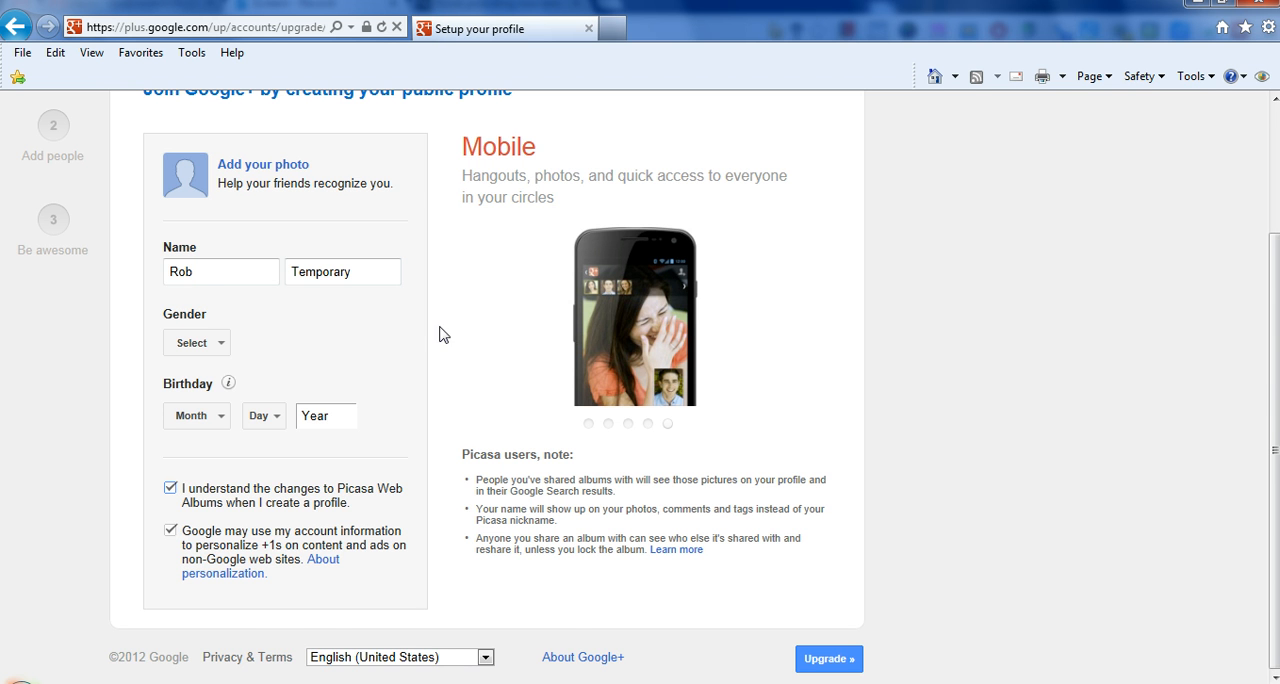
scroll(398, 330, up, 2)
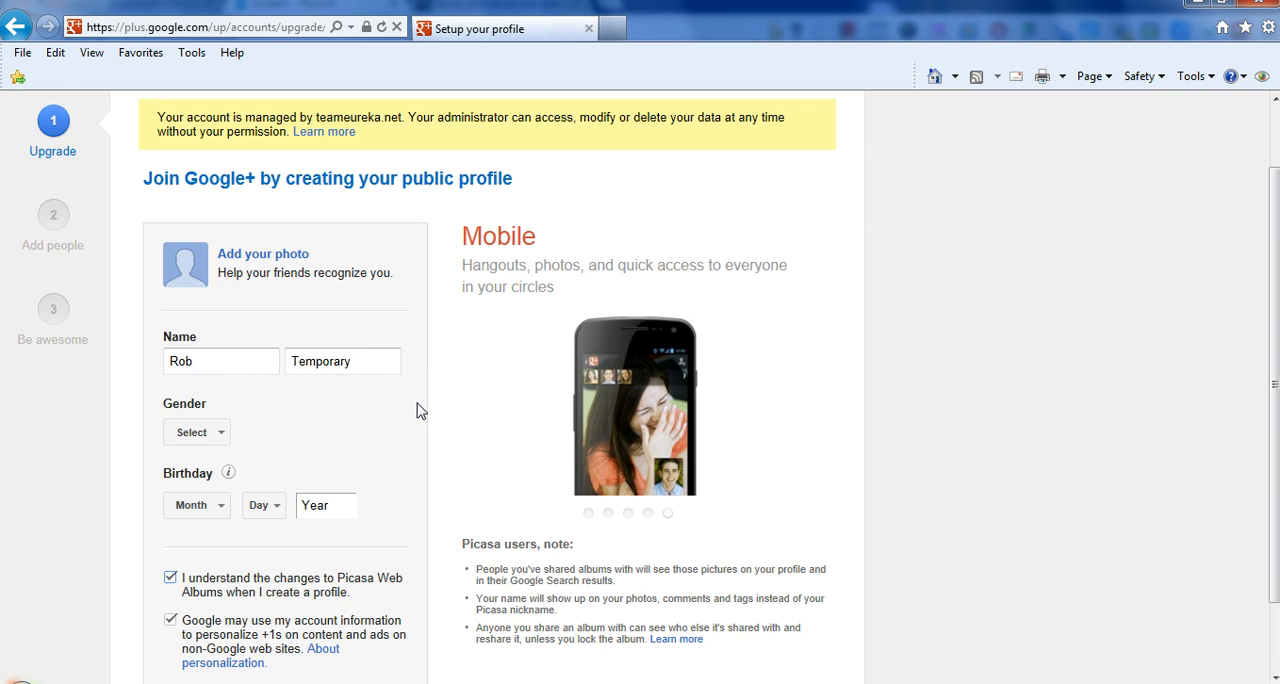
scroll(430, 425, down, 2)
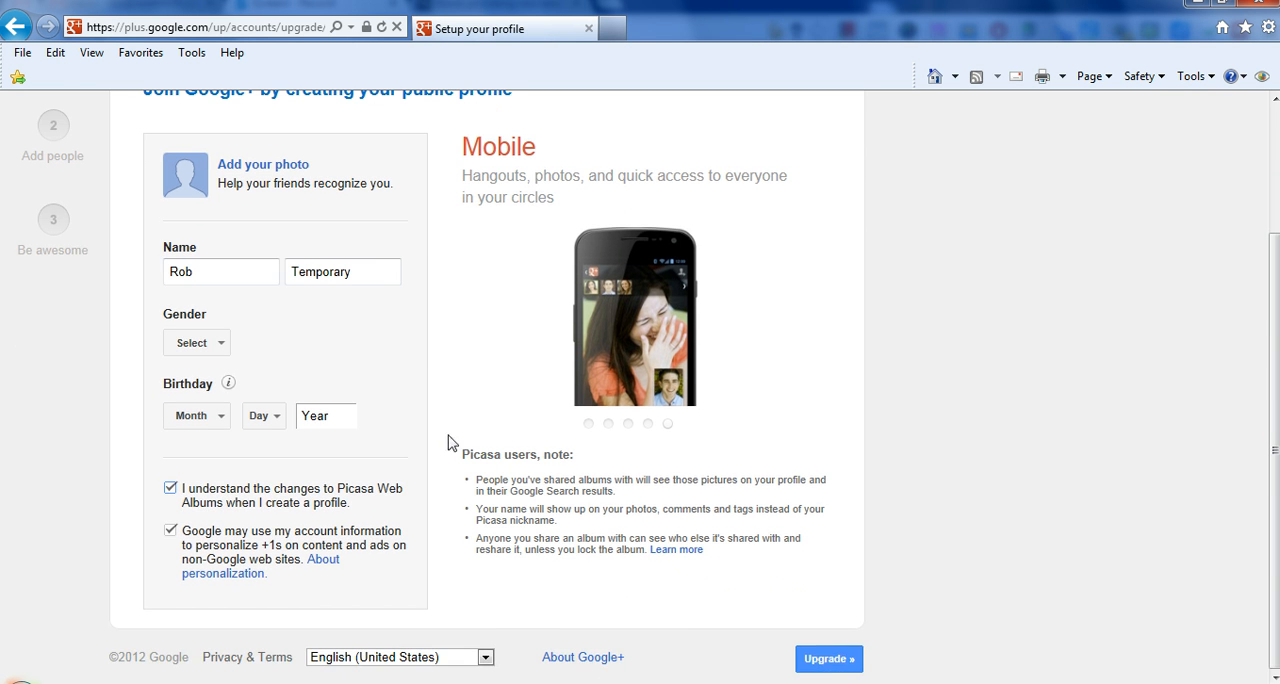
click(829, 659)
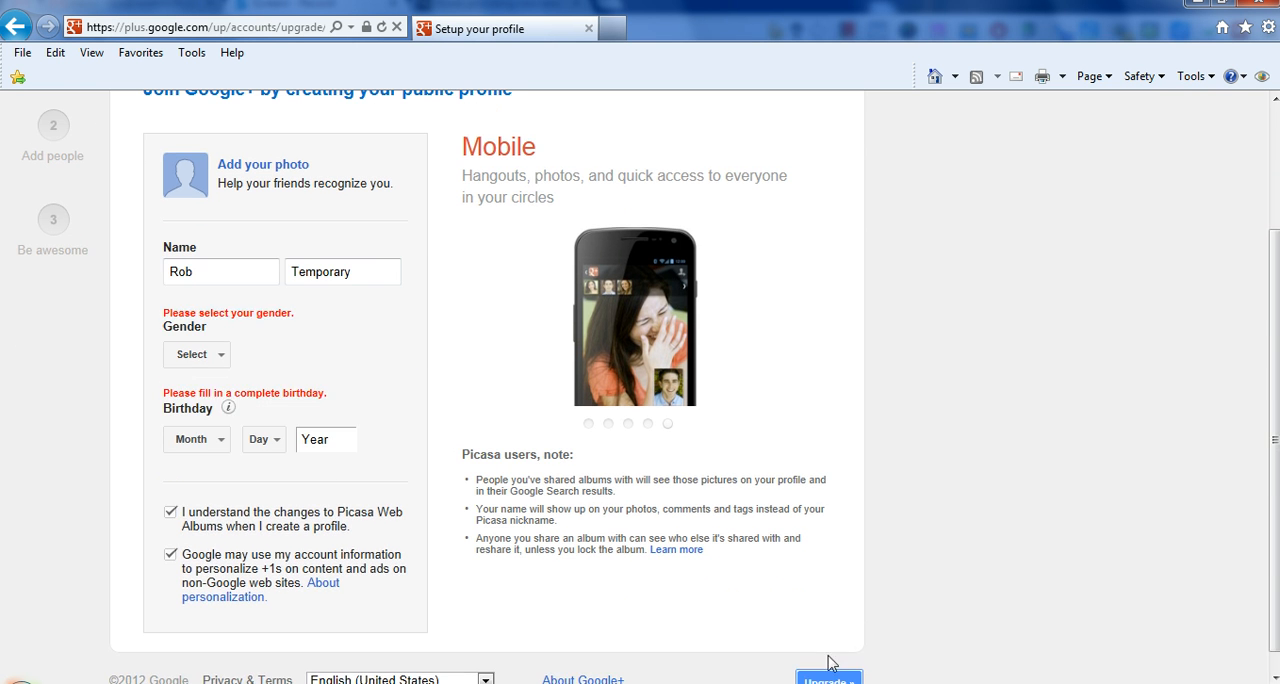
- Set the gender to Male, fill in the complete birthday and resubmit the profile form
click(225, 370)
click(206, 354)
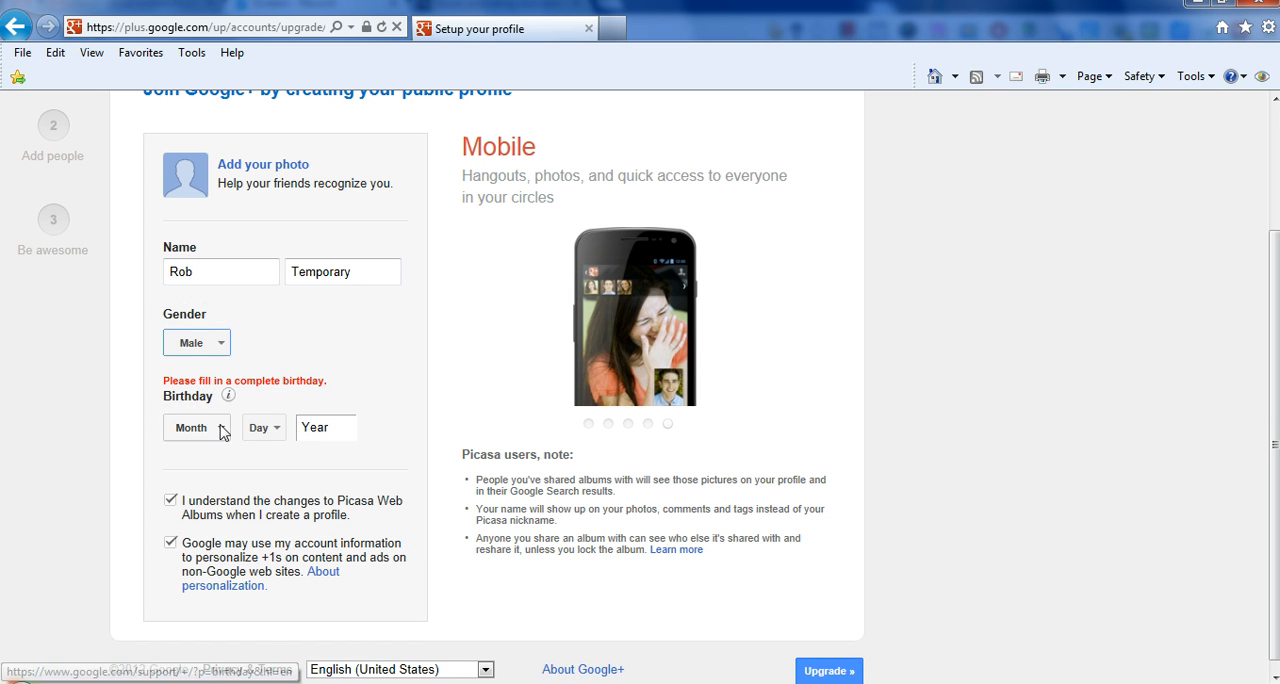
click(222, 430)
click(221, 555)
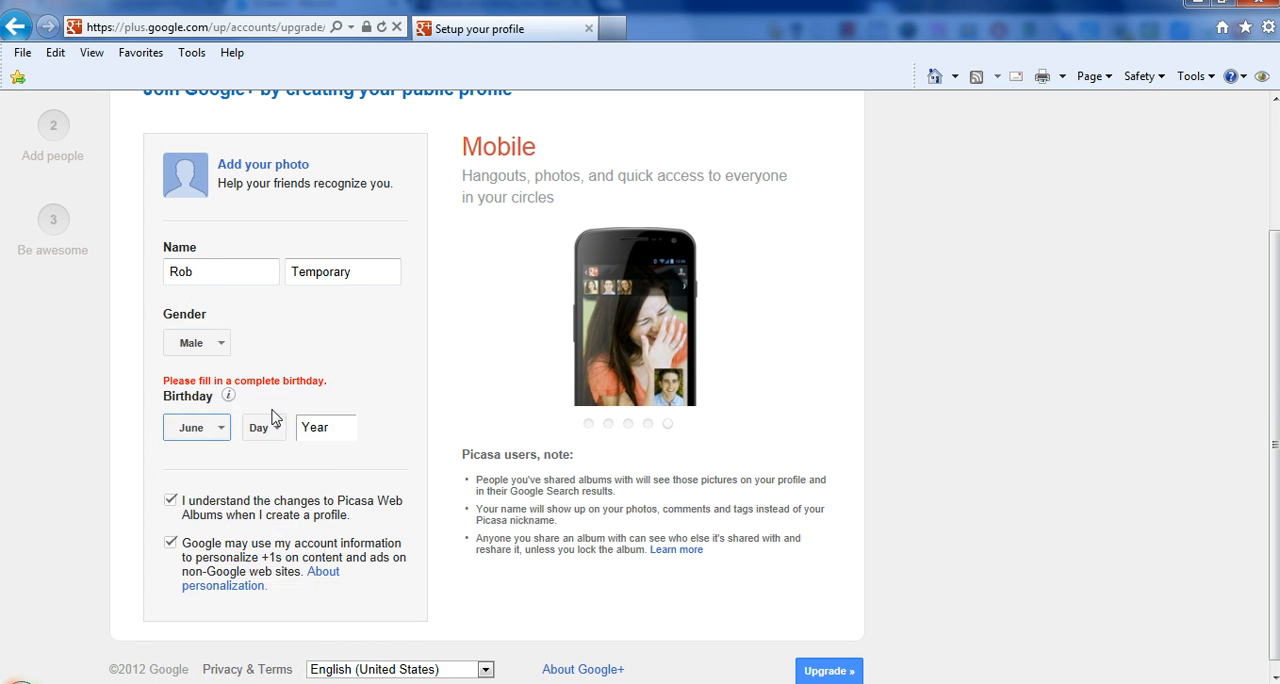
click(272, 422)
click(302, 590)
click(334, 427)
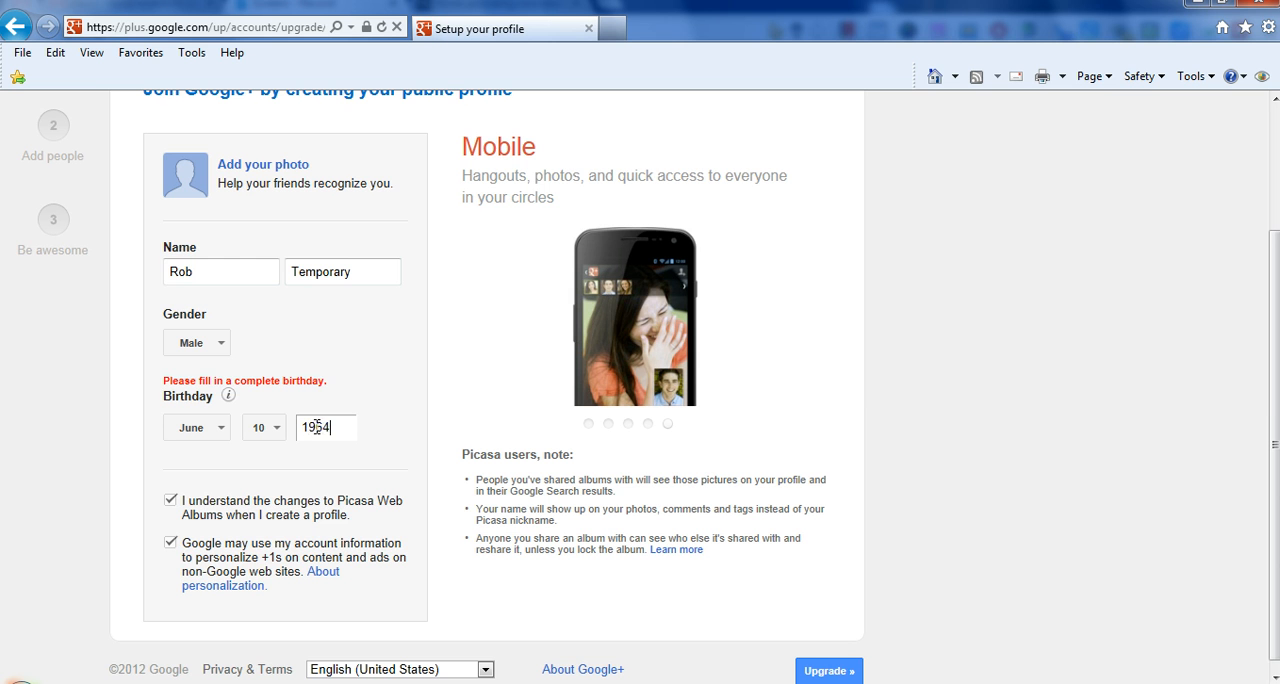
click(825, 671)
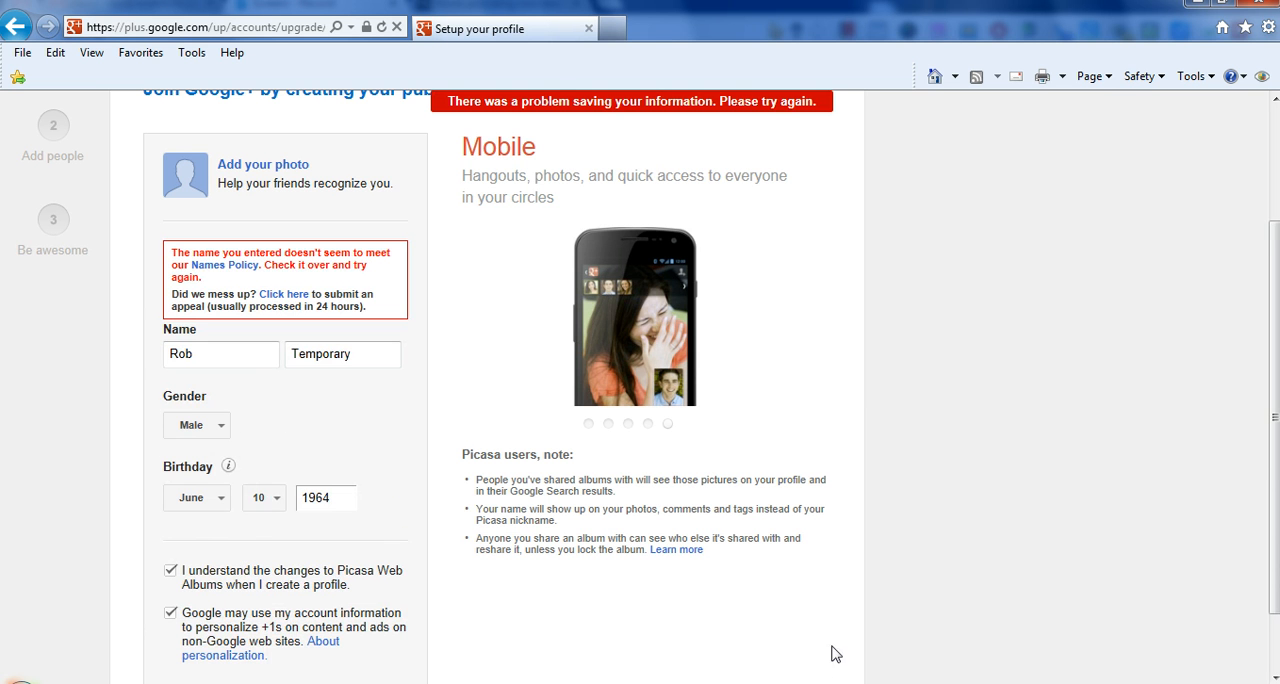
- Replace the profile's last name with a different surname and submit the upgrade again
click(205, 352)
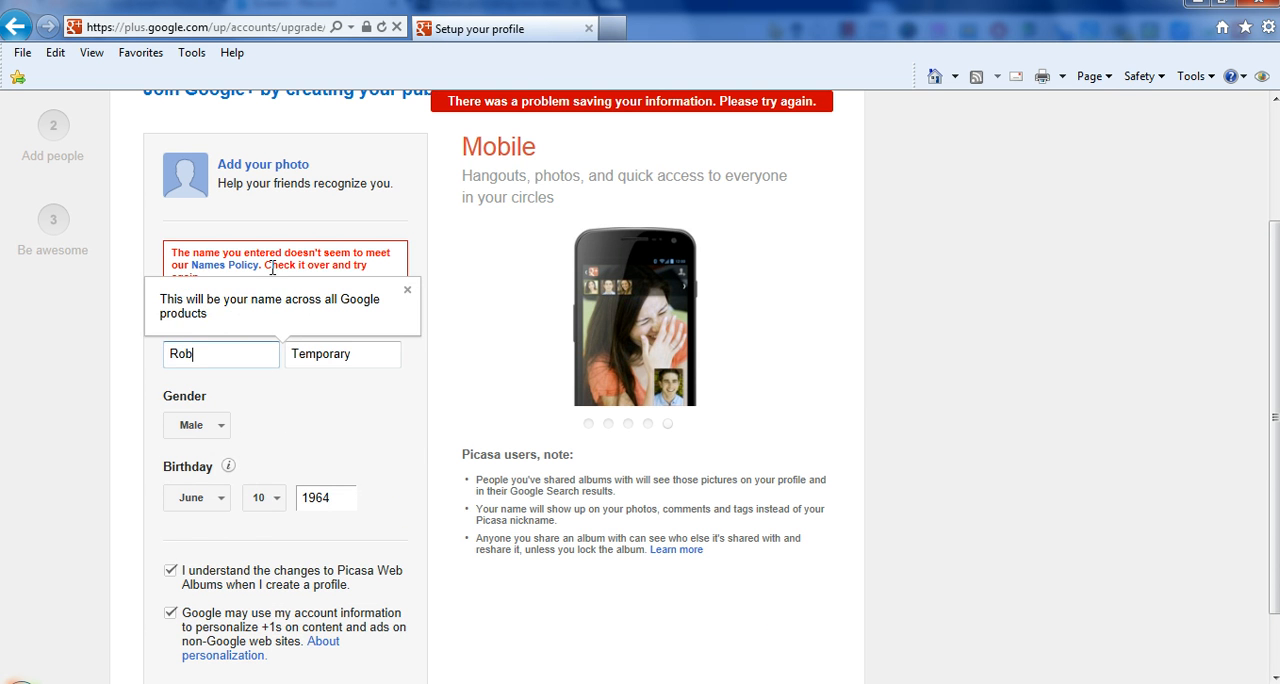
click(314, 360)
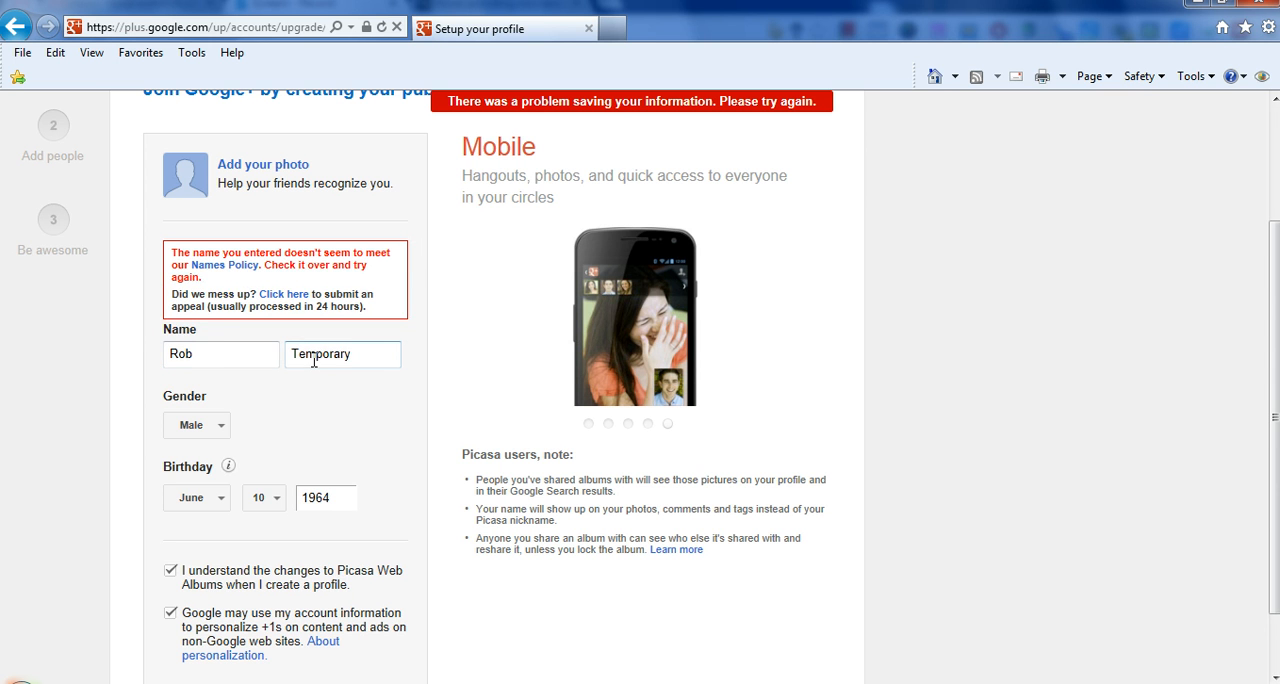
drag(365, 356, 276, 355)
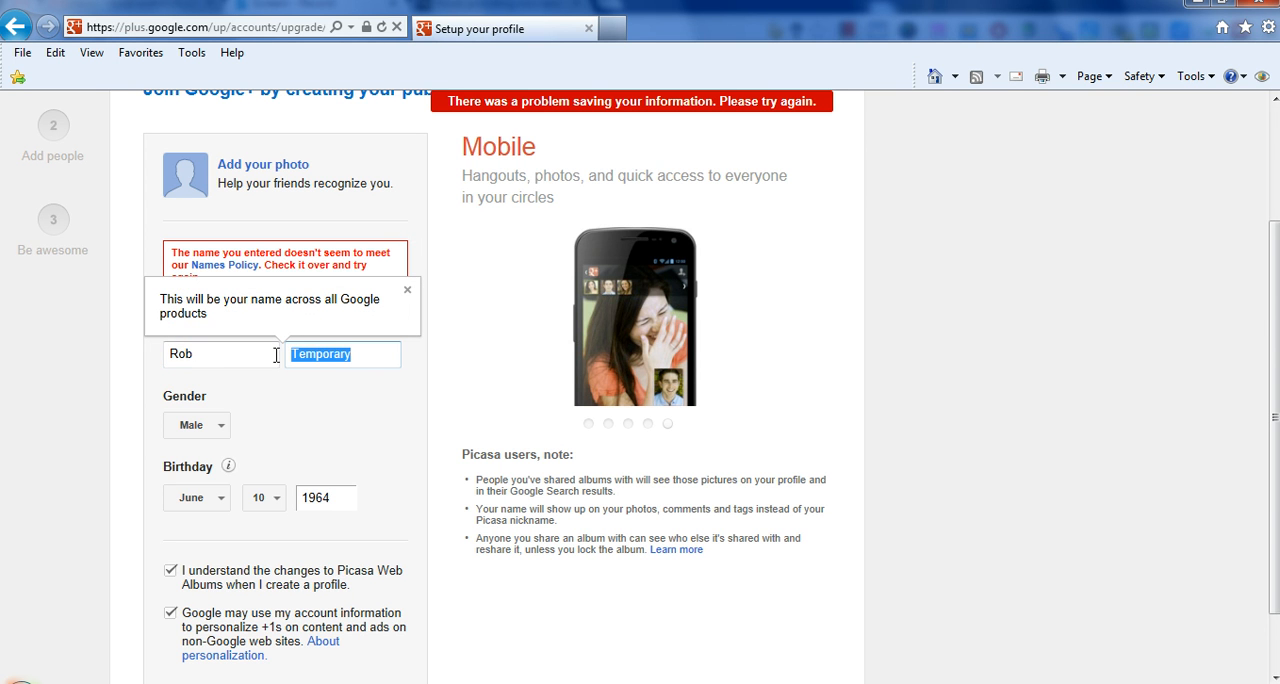
text(R)
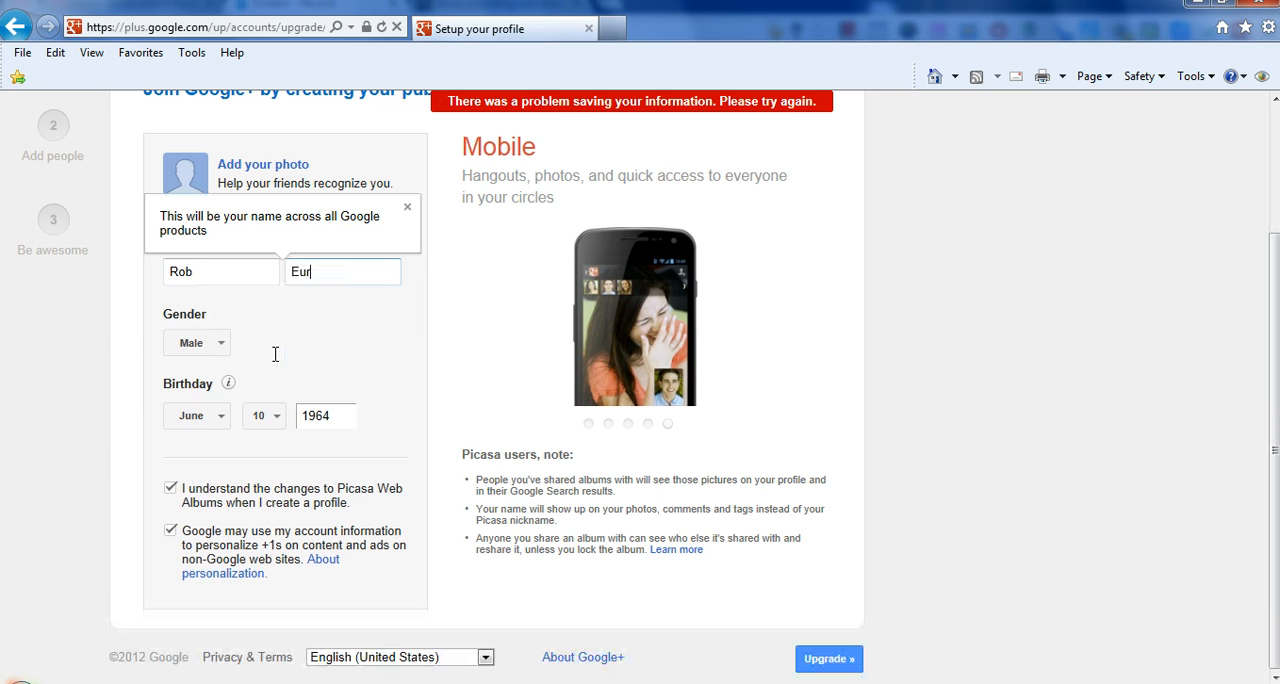
click(830, 658)
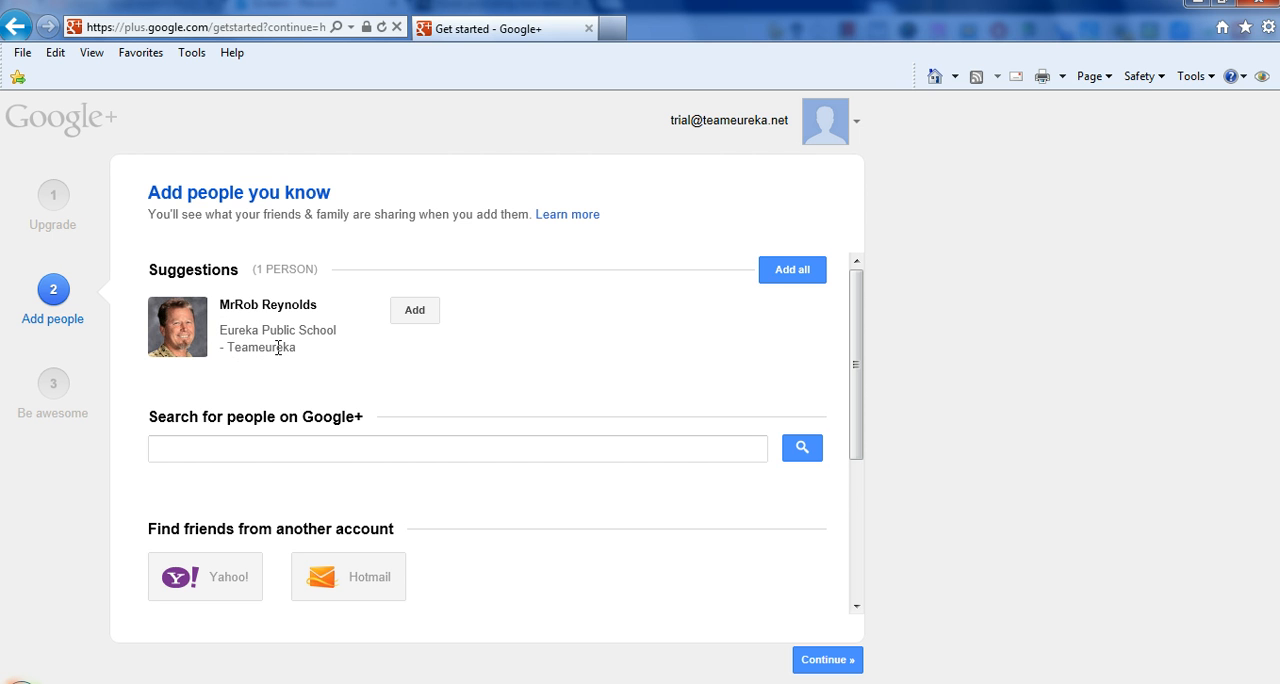
- Add the suggested person to a new circle named Teachers and acknowledge the explanation about circles
click(406, 316)
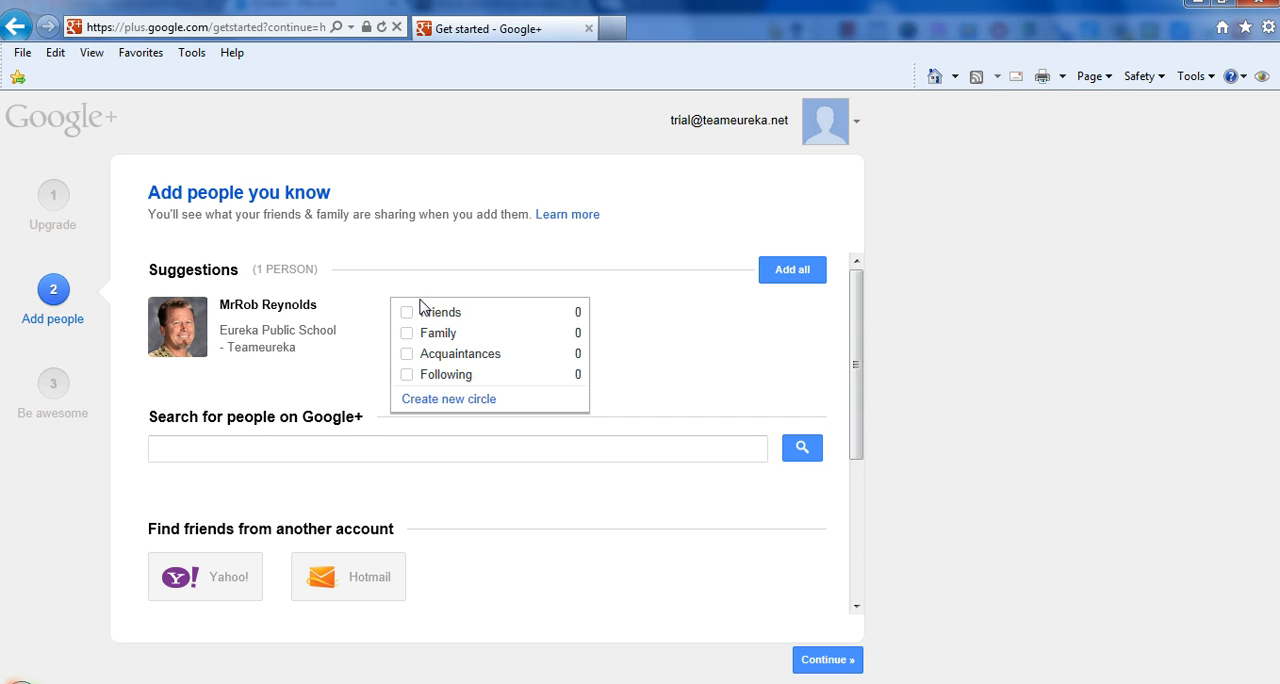
click(446, 400)
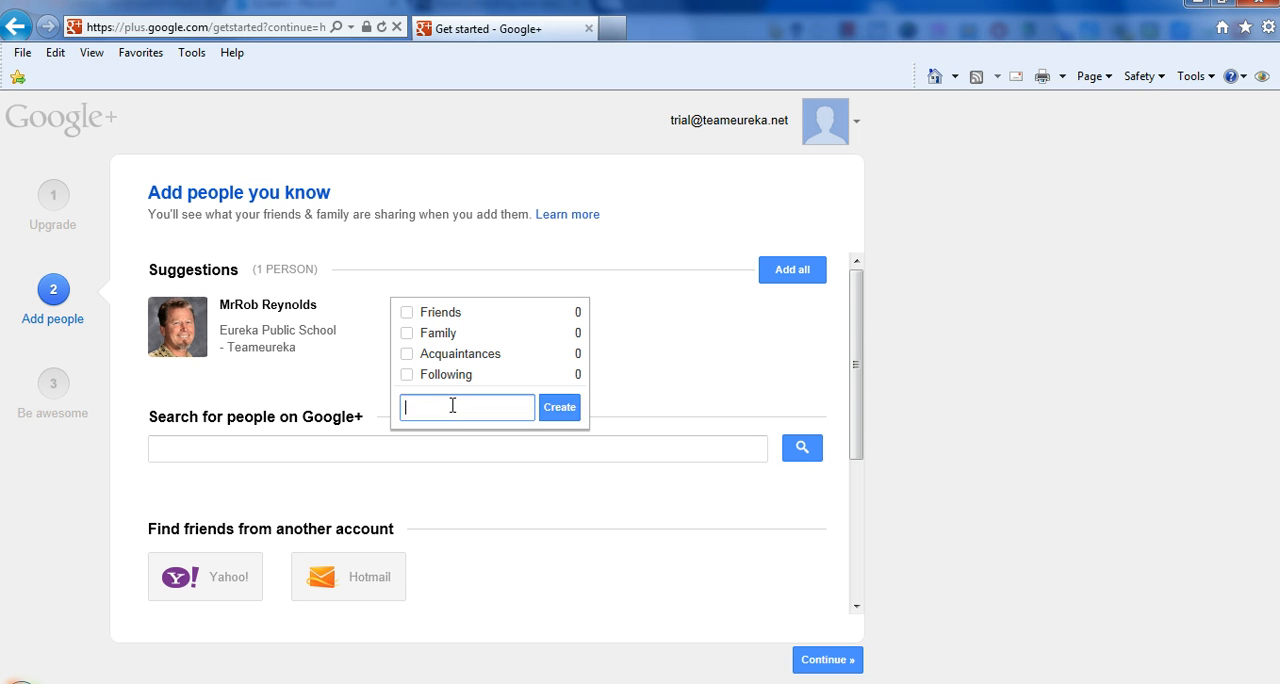
text(Teachers)
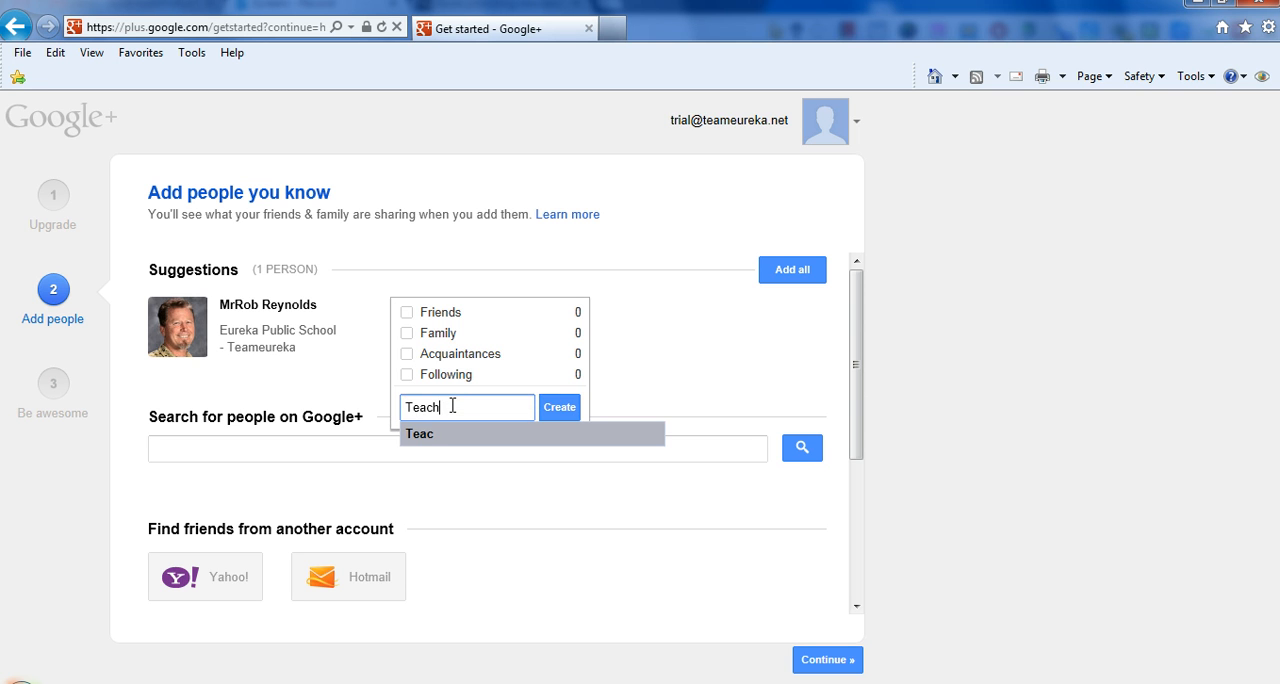
click(569, 418)
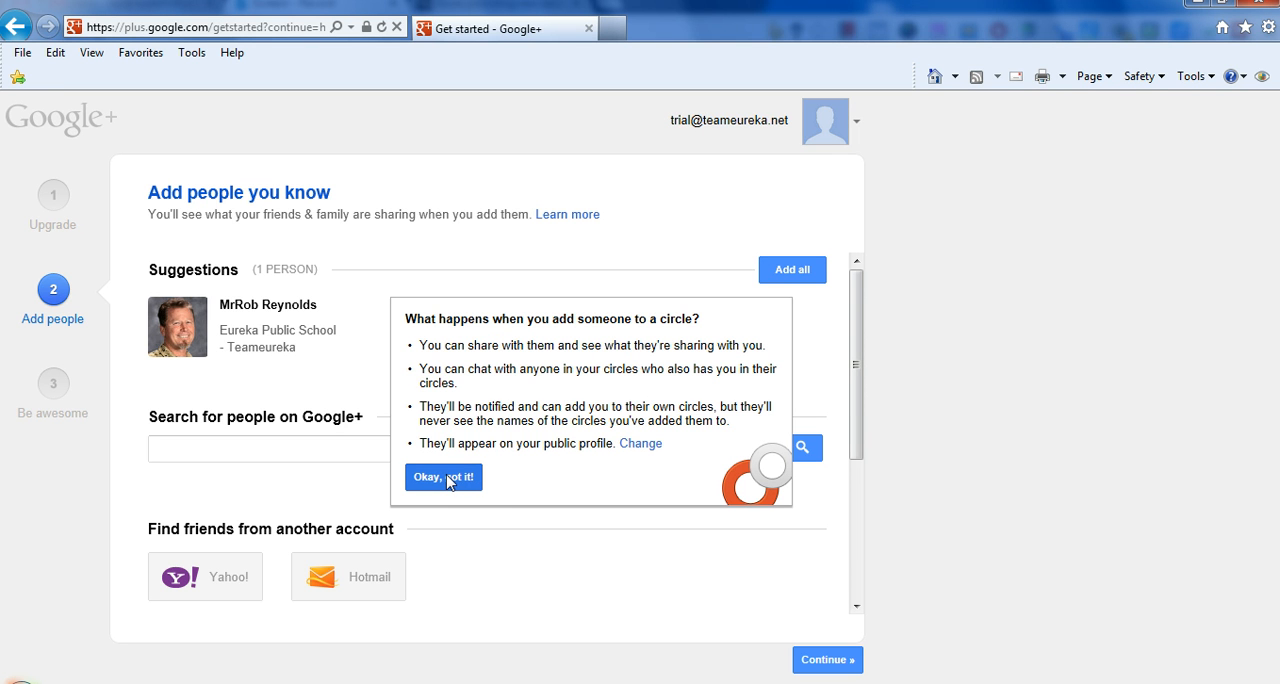
click(447, 479)
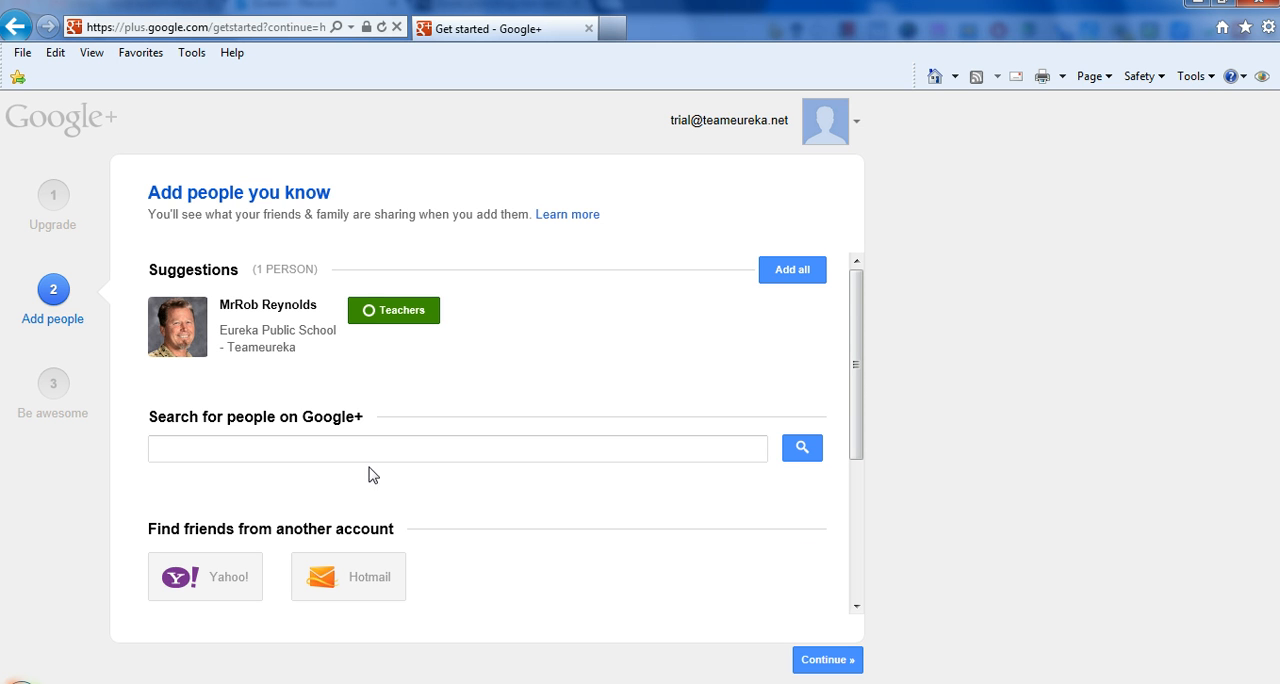
- Finish the setup without following pages or adding more people or profile details, and continue to the Google+ home page
click(826, 662)
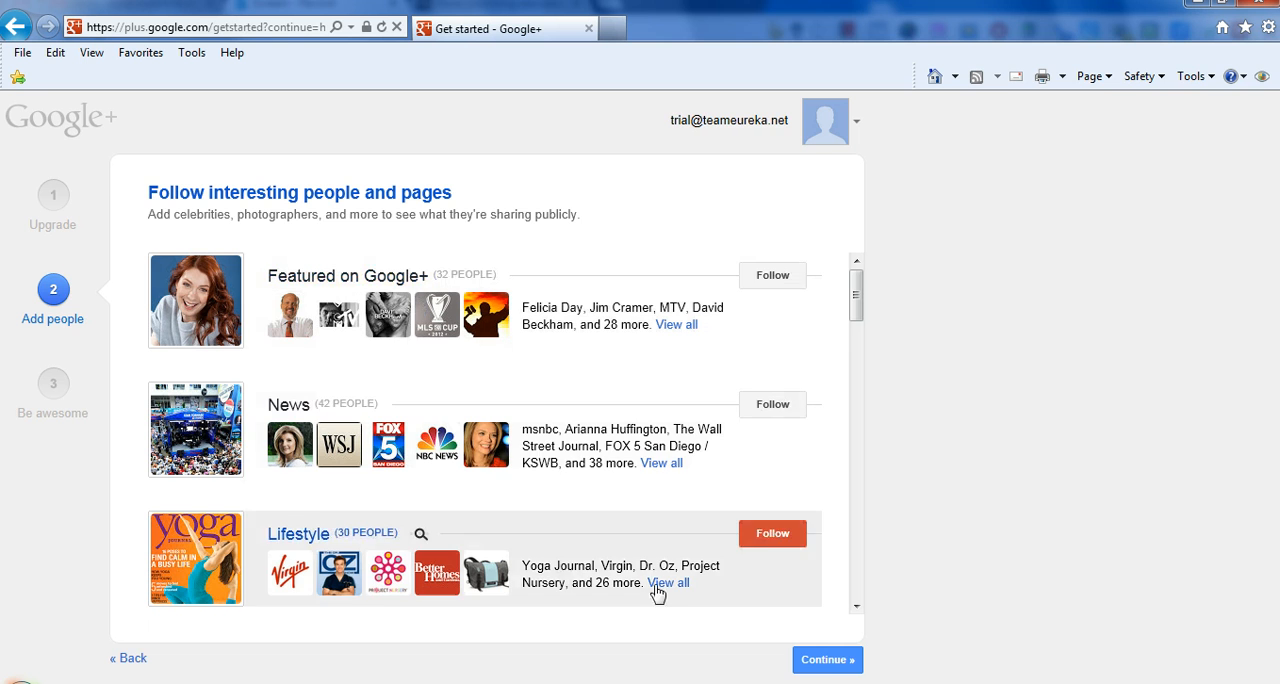
click(827, 662)
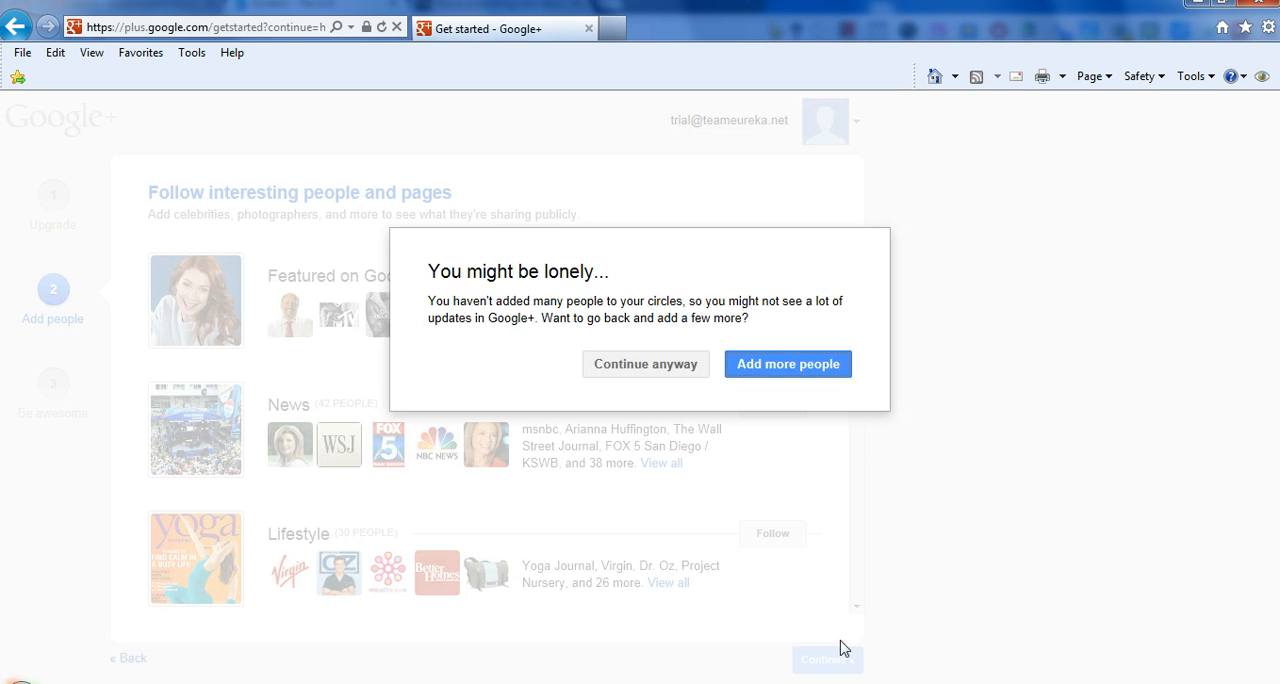
click(643, 368)
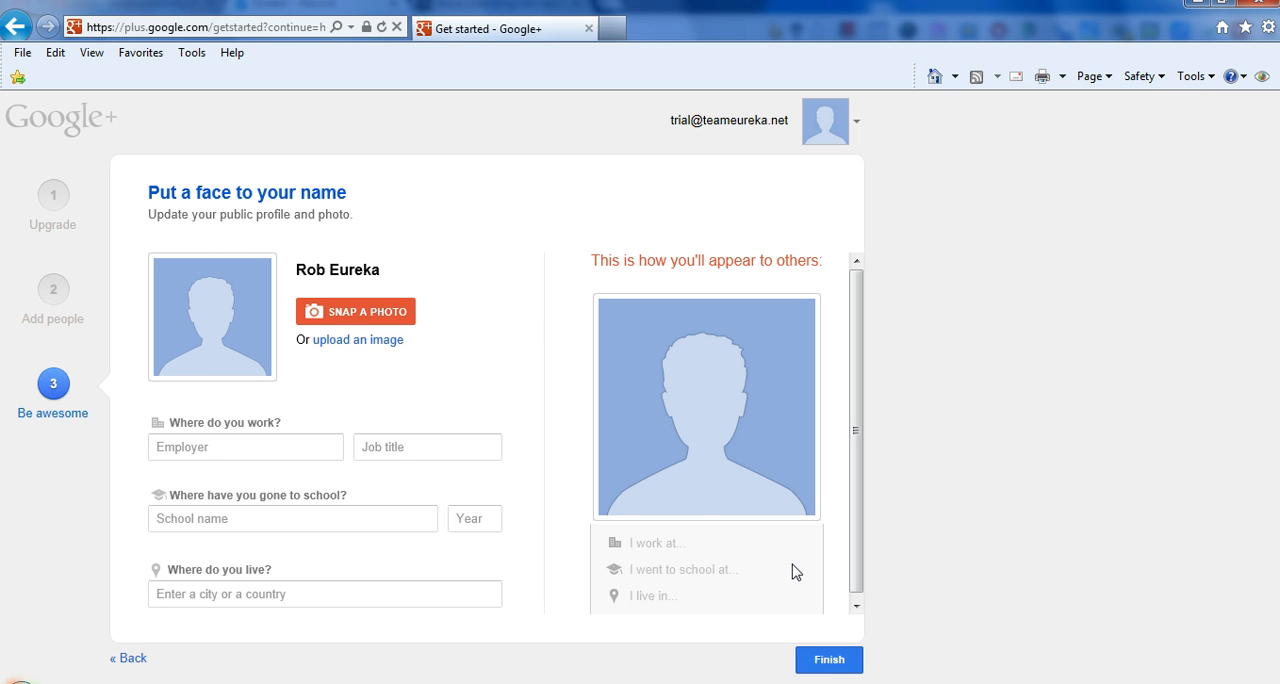
click(830, 662)
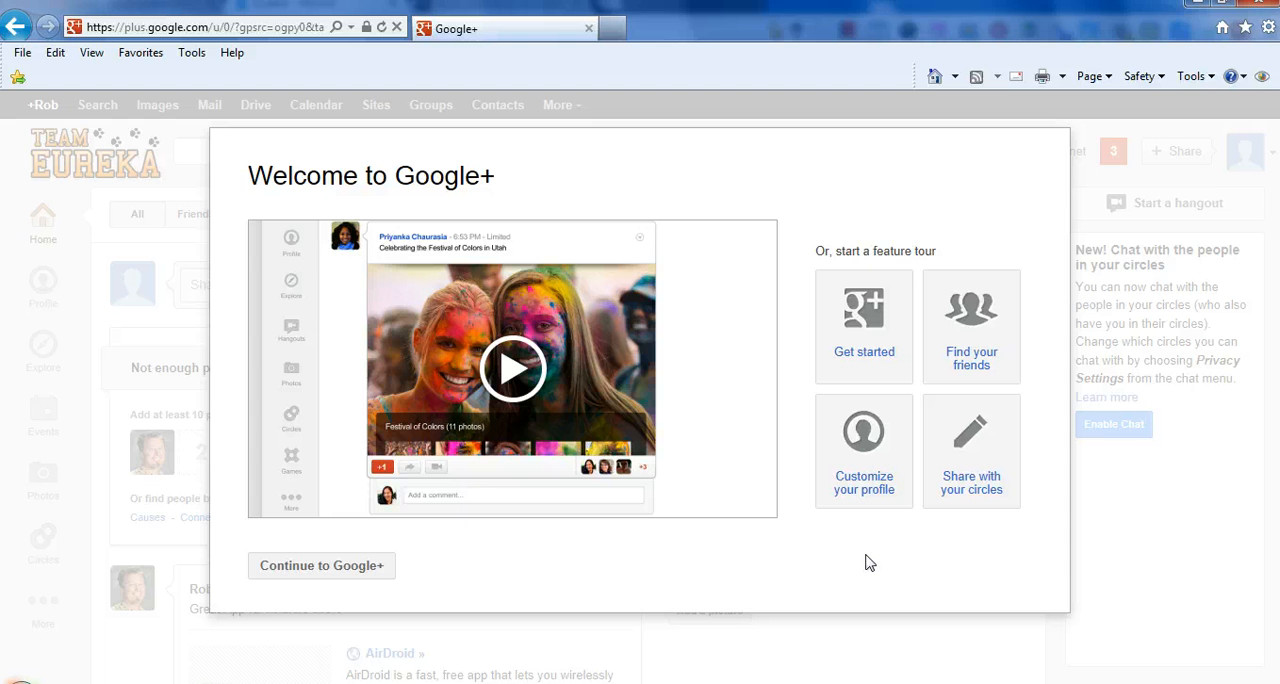
click(321, 566)
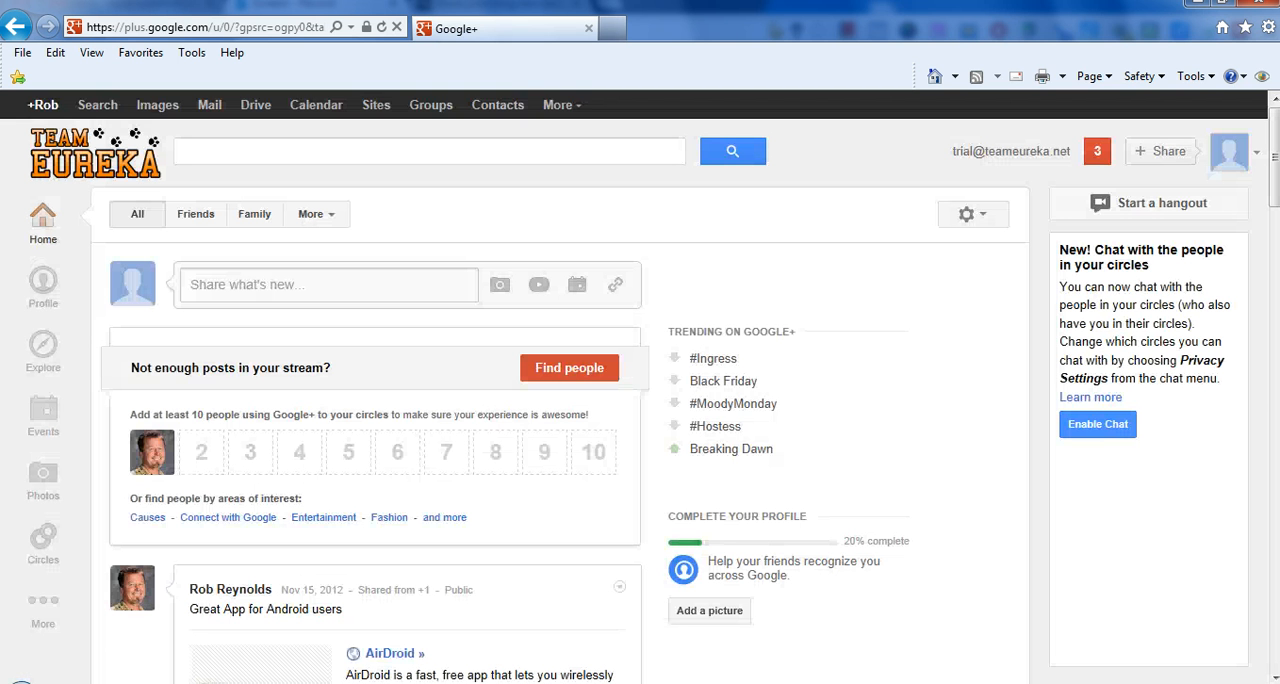